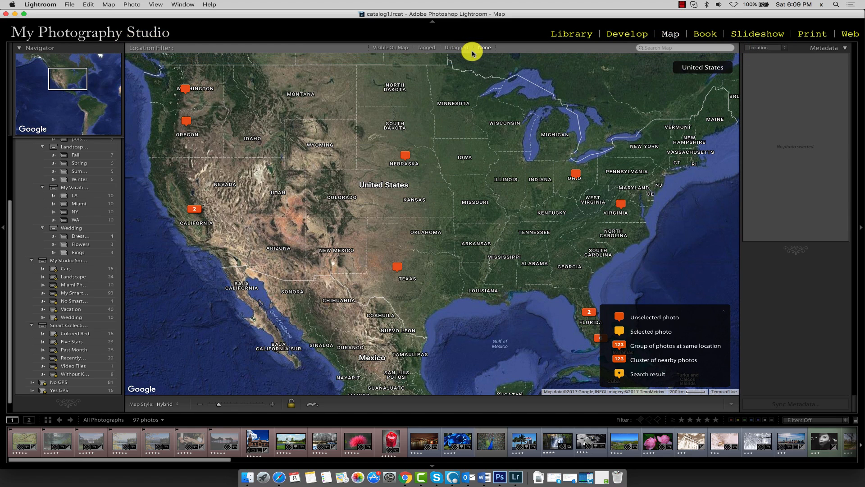
Filter the filmstrip by Visible On Map, Tagged and Untagged photos in turn, and reset the location filter to None.
click(389, 50)
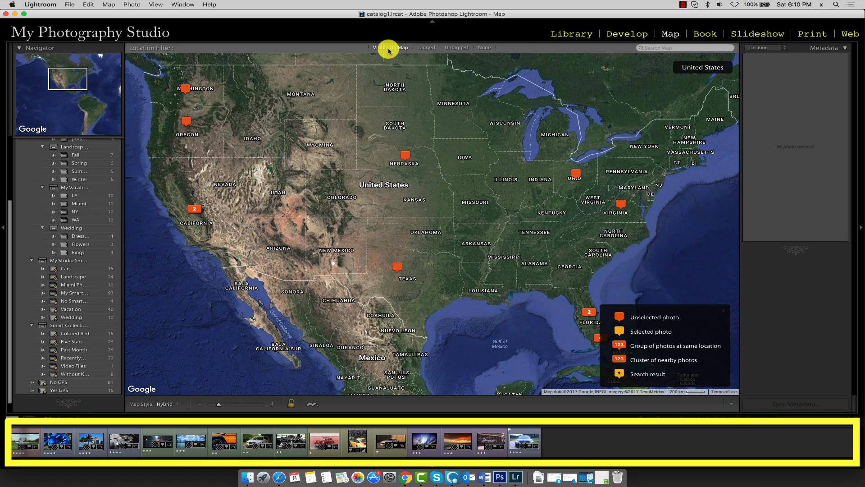
click(429, 50)
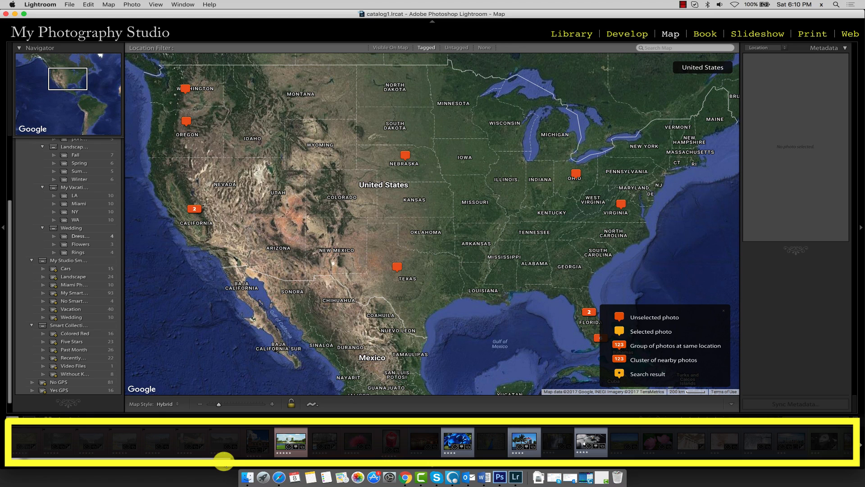
drag(226, 458, 295, 478)
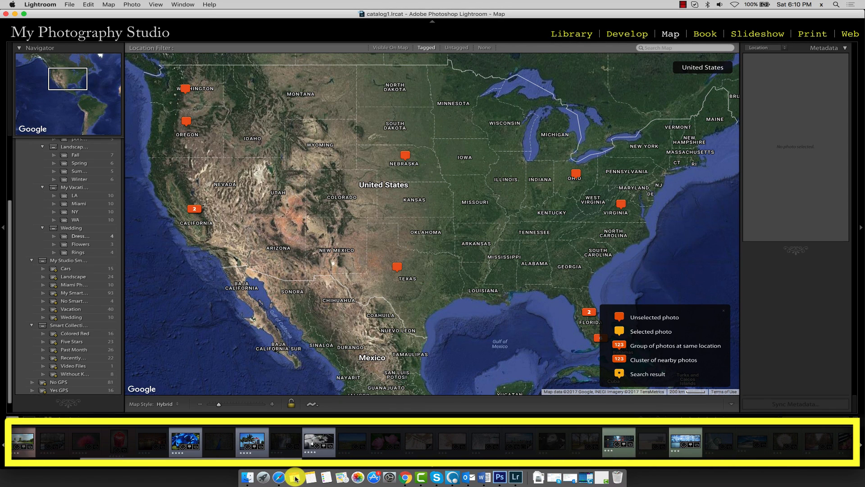
click(457, 48)
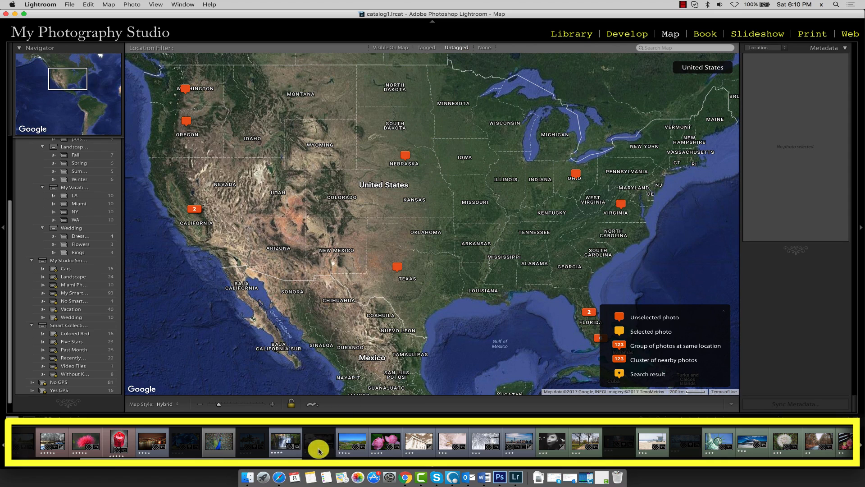
drag(293, 459, 306, 475)
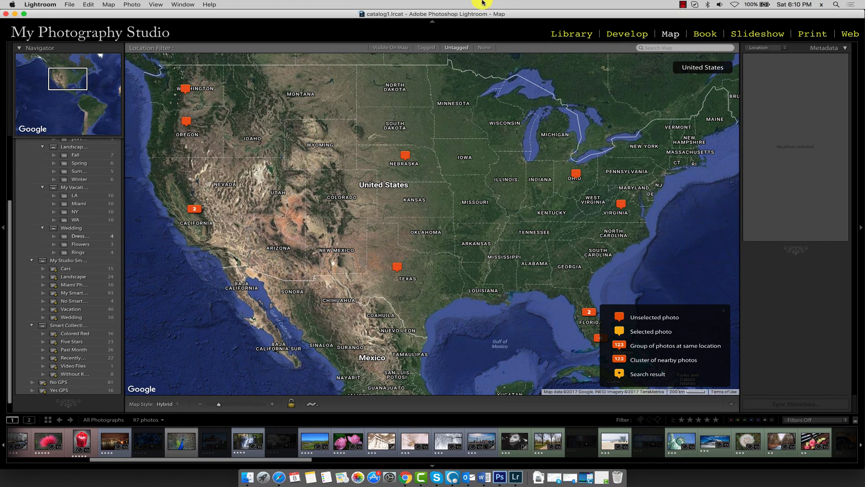
click(484, 48)
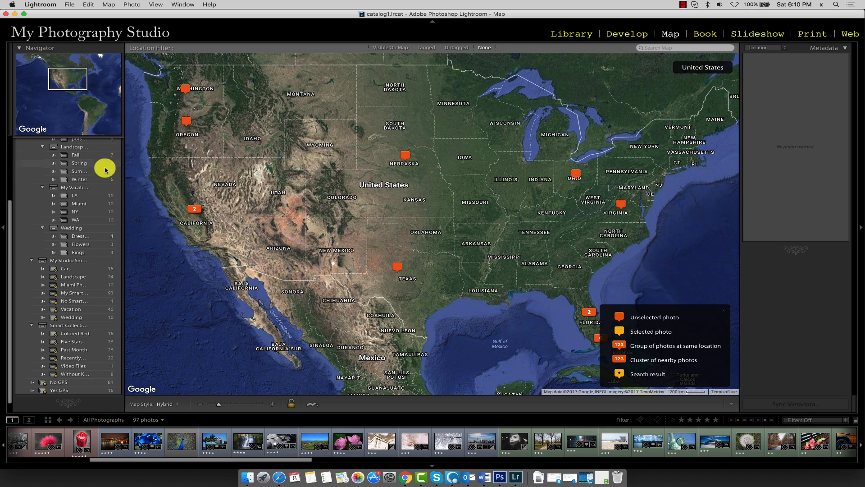
Check whether the Saved Locations panel is enabled among the displayable panels.
scroll(80, 257, up, 5)
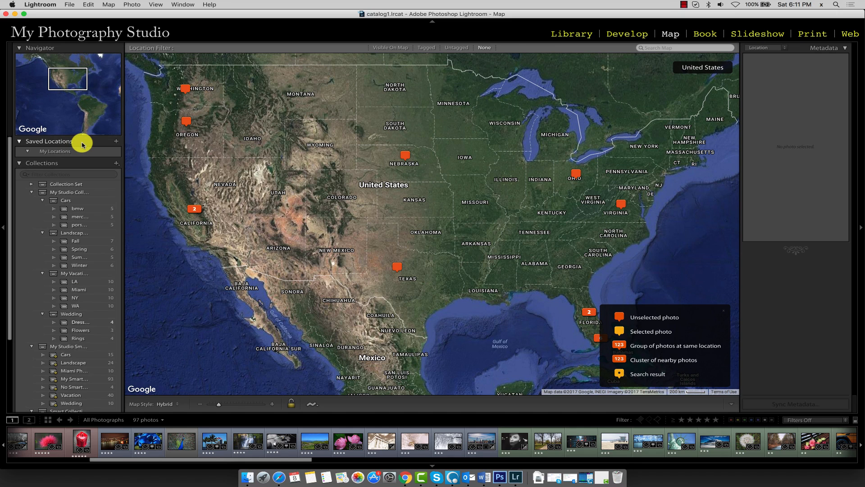
right_click(88, 164)
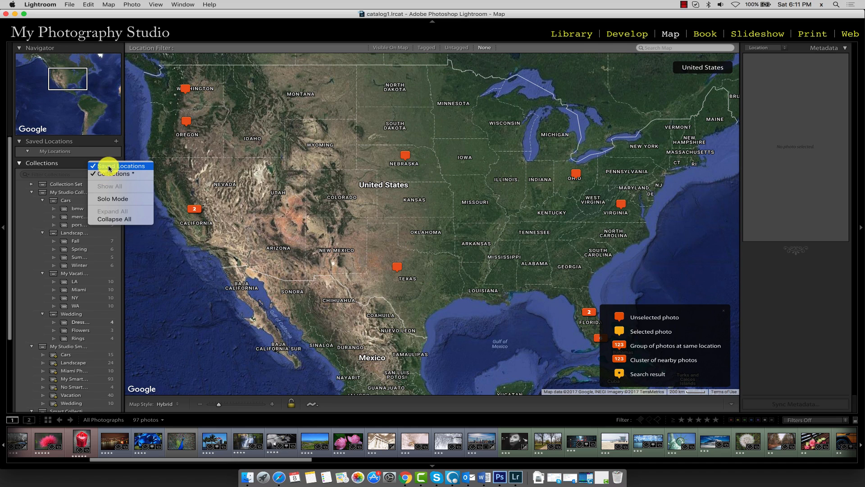
click(75, 166)
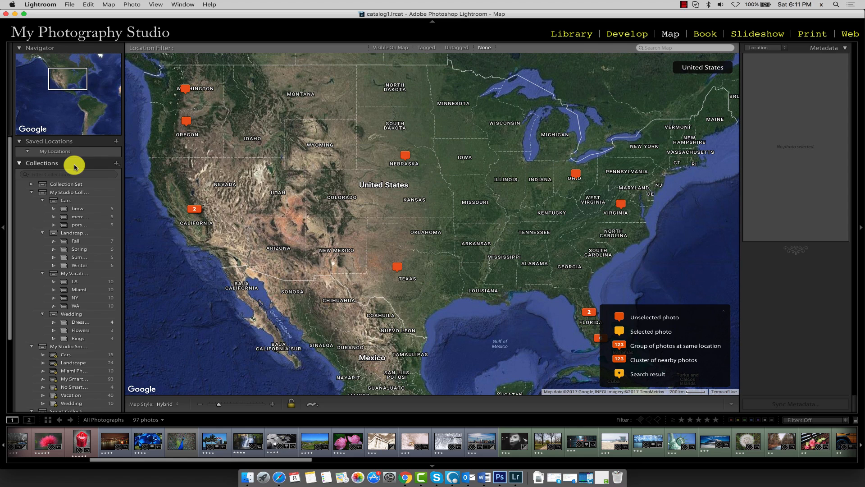
Create a saved location named East in the My Locations folder with a radius of 1,200 kilometers.
click(117, 142)
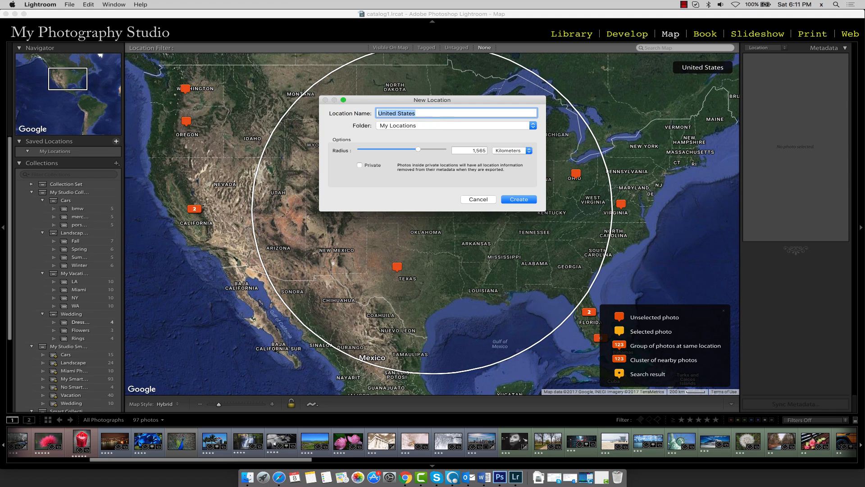
text(East)
double_click(476, 150)
text(1)
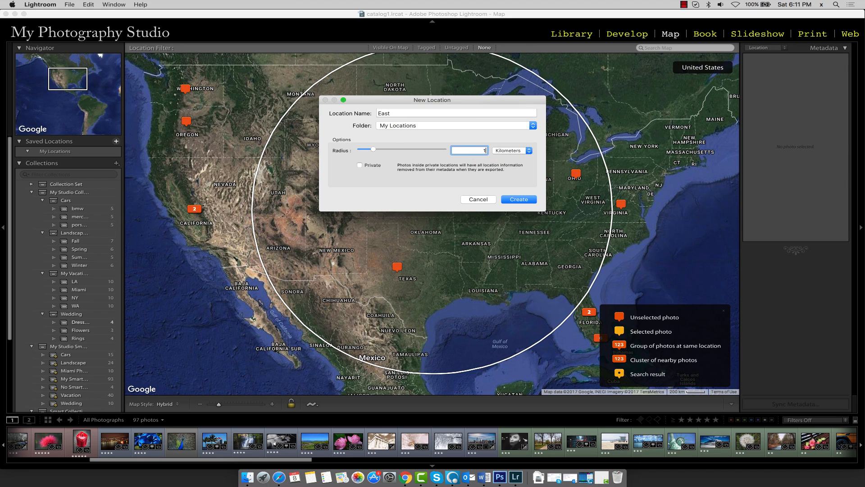
text(,200)
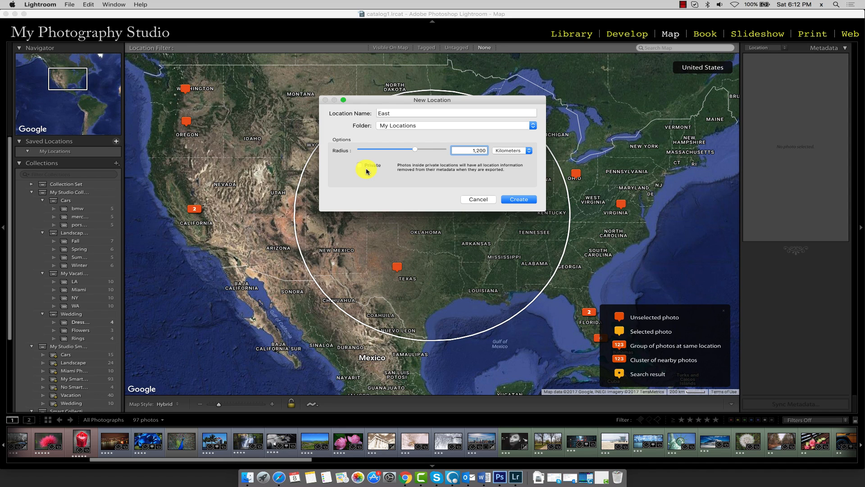
click(518, 200)
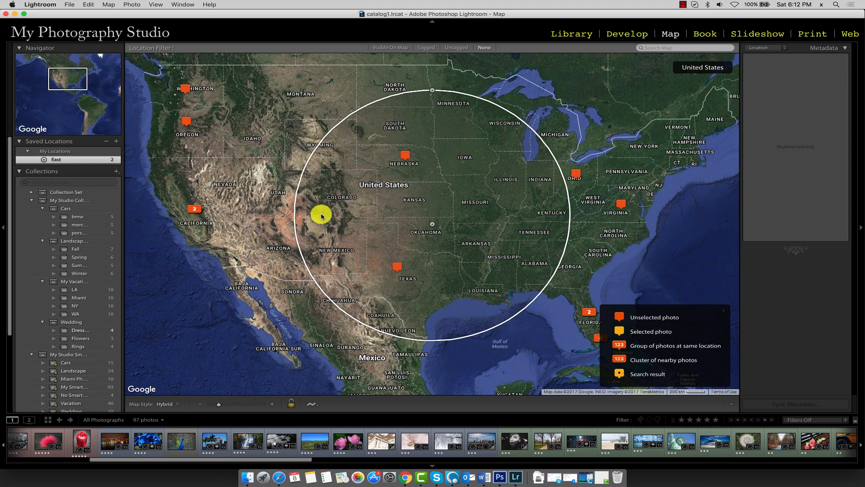
Move the East location's circle over the southeastern states, centered near Alabama, and enlarge its radius to reach into Minnesota.
drag(433, 226, 547, 257)
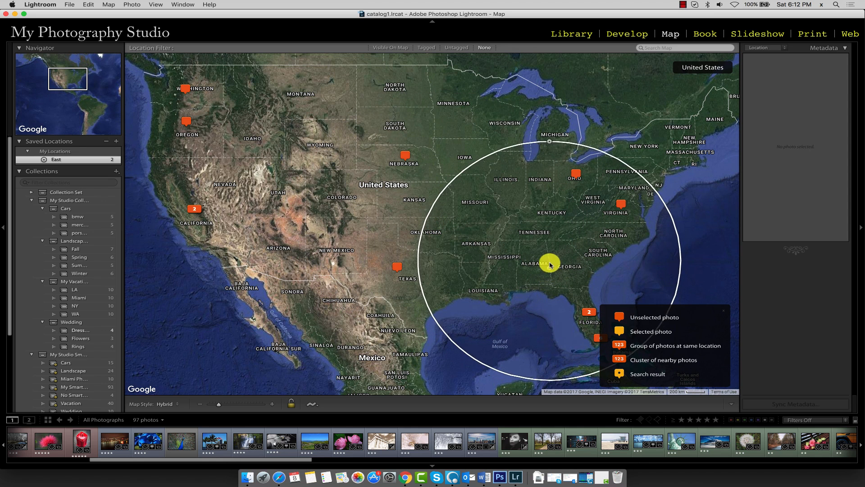
drag(548, 128, 540, 115)
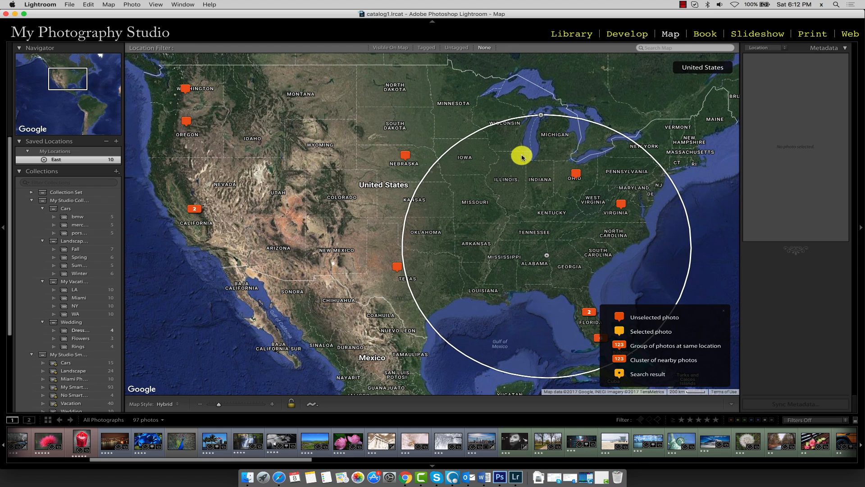
drag(541, 114, 543, 119)
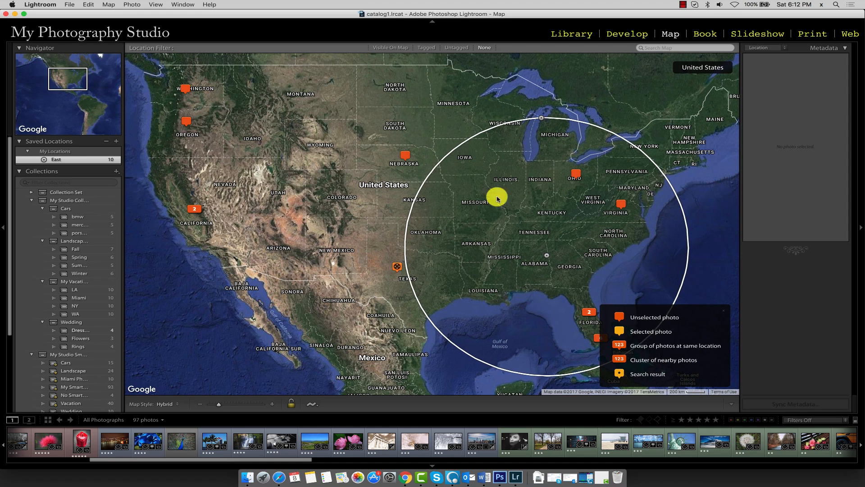
drag(542, 117, 491, 85)
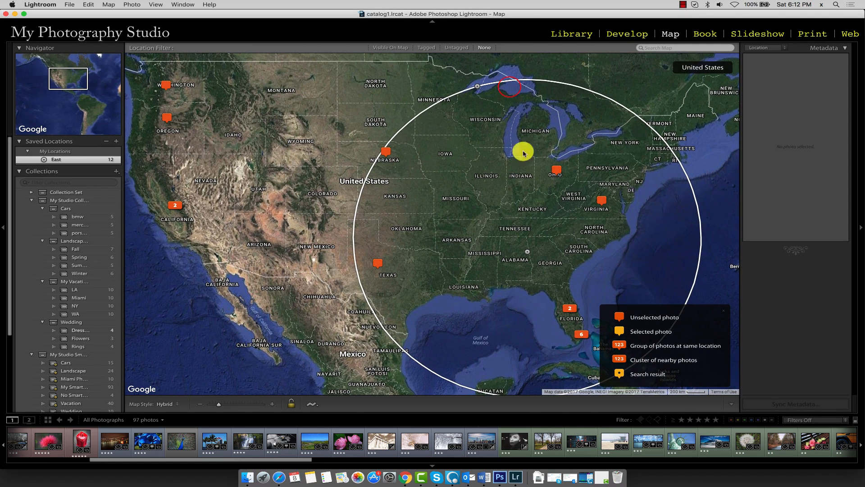
Recenter the East circle near the Arkansas–Tennessee border and reduce its radius slightly, keeping the Nebraska, Texas and Florida photos inside.
drag(527, 252, 492, 235)
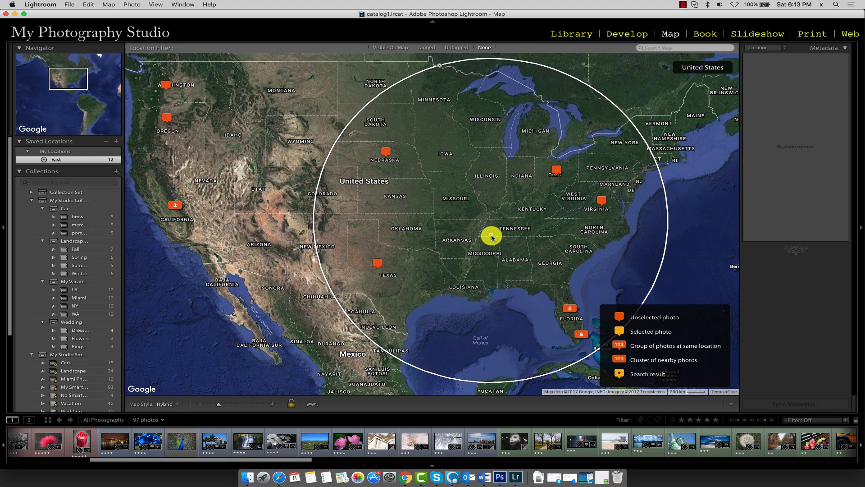
drag(492, 236, 493, 239)
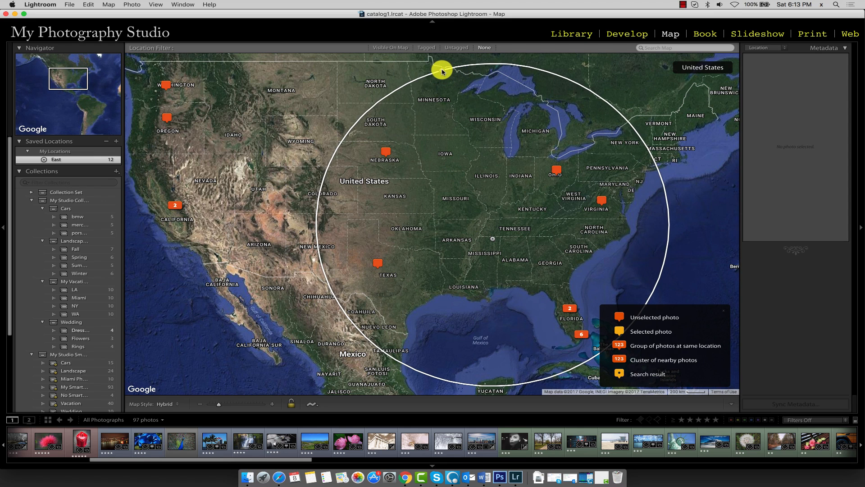
drag(442, 71, 440, 132)
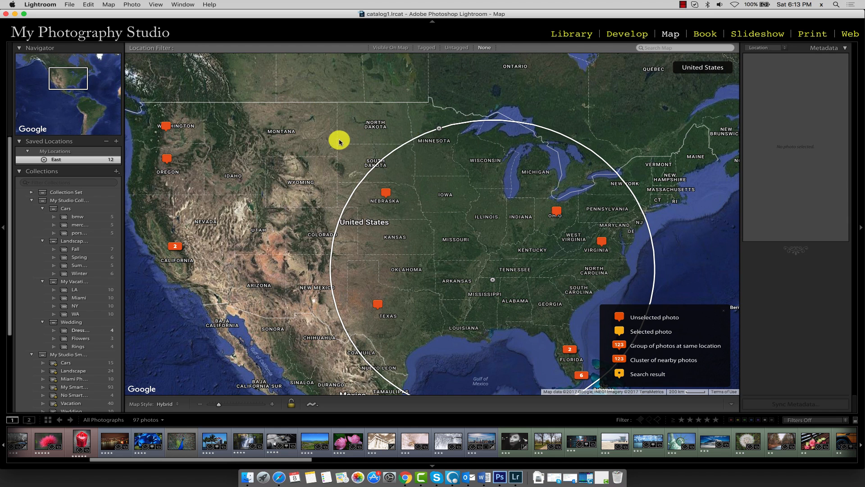
drag(339, 139, 320, 95)
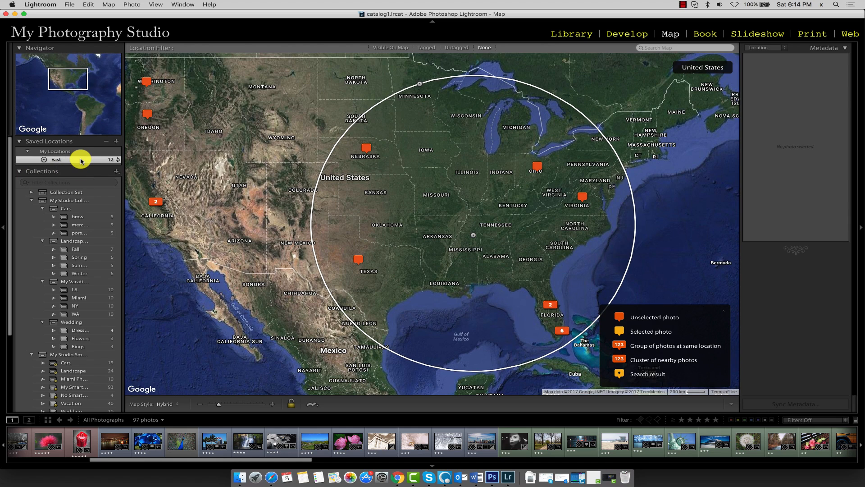
Create a saved location named West in the My Locations folder with a radius of 1,100 kilometers.
mouse_move(80, 161)
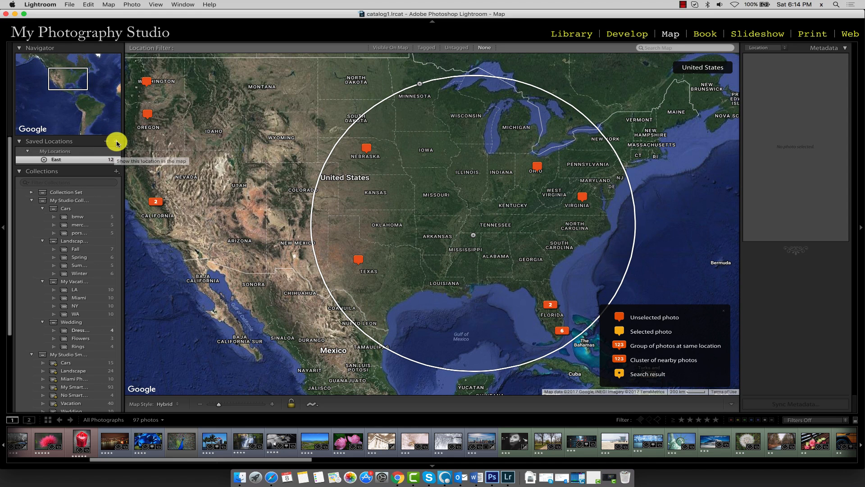
click(116, 141)
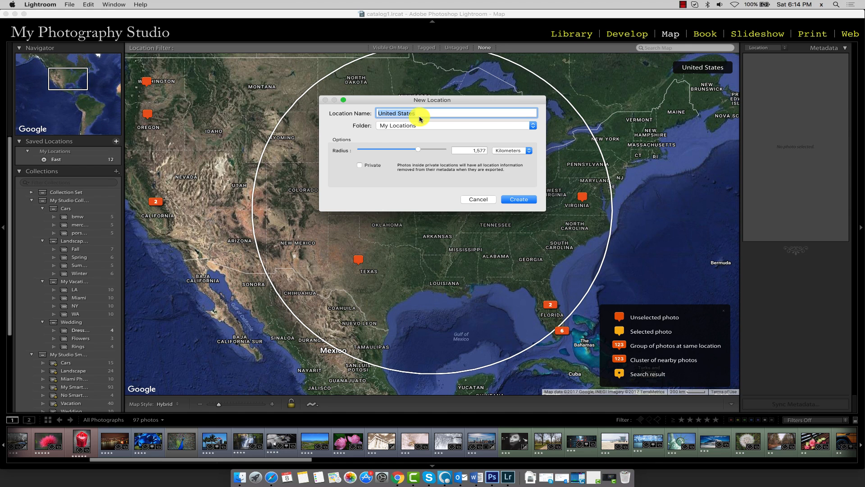
text(West)
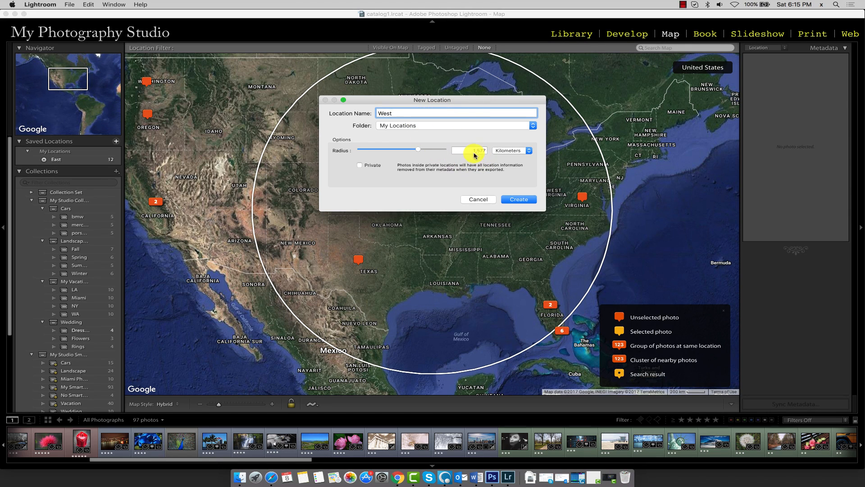
drag(420, 149, 414, 151)
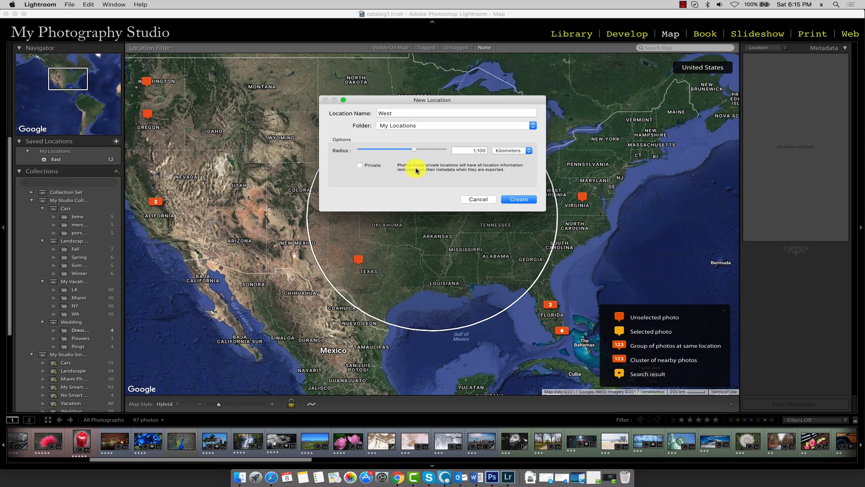
click(518, 199)
Move the West location's circle over the western states, centered on Nevada, covering the Washington, Oregon and California photos.
drag(251, 242, 308, 255)
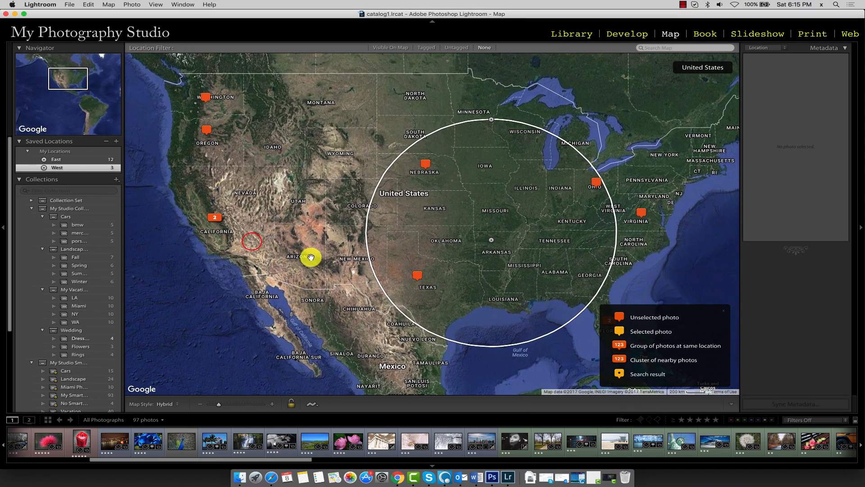
drag(491, 240, 269, 185)
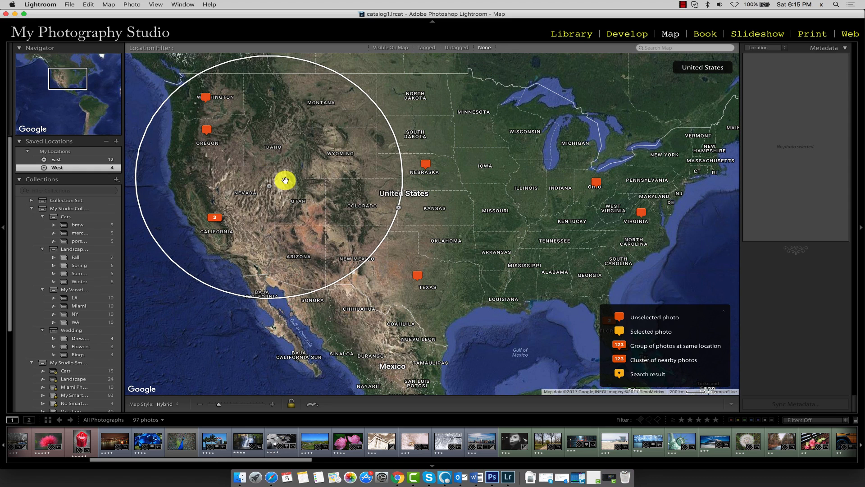
drag(271, 185, 267, 189)
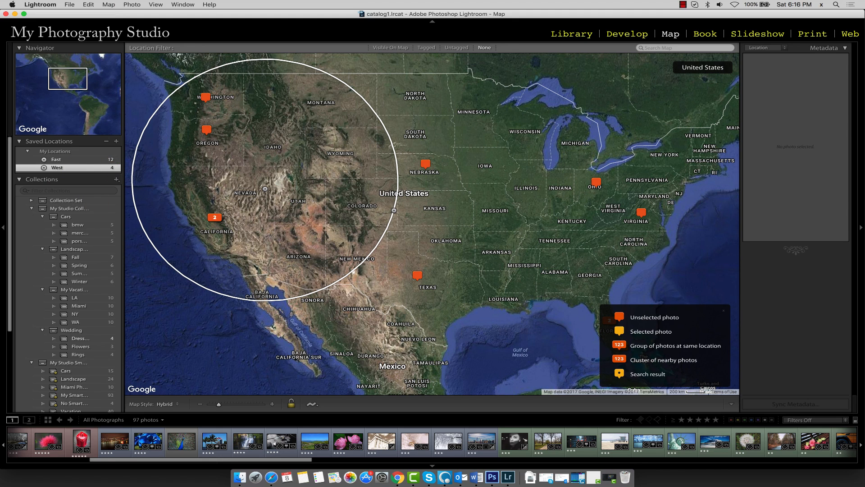
Switch between the East and West saved locations to compare their areas, and slightly shrink the East circle.
click(84, 159)
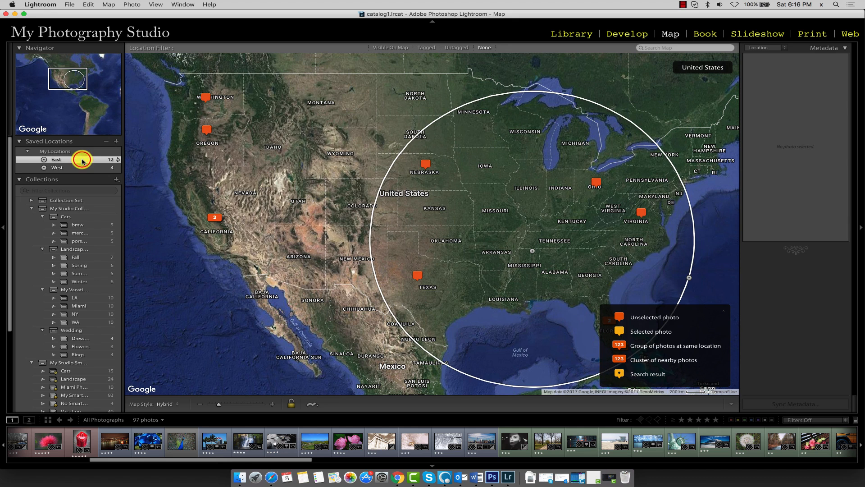
click(75, 168)
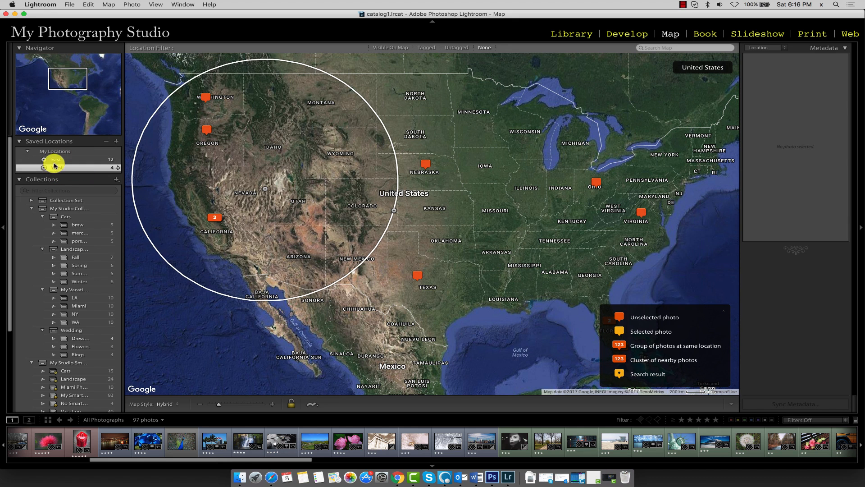
click(63, 159)
click(58, 168)
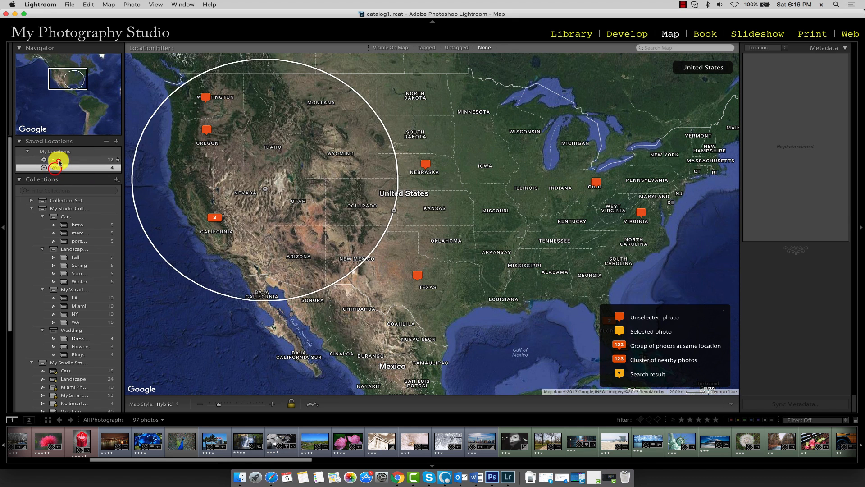
click(58, 159)
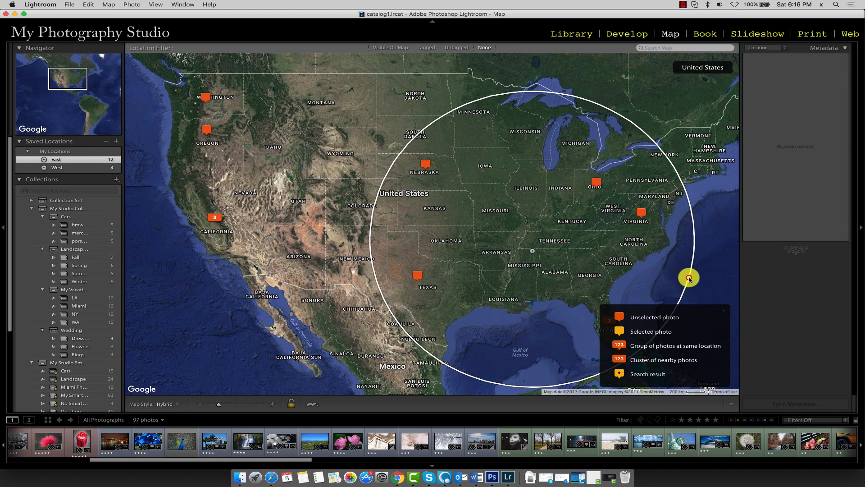
drag(688, 279, 686, 276)
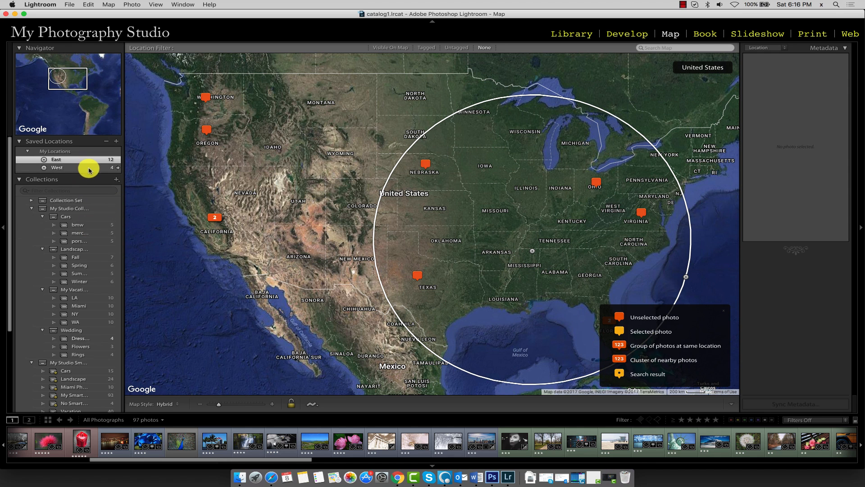
Center the map on the West saved location.
click(119, 169)
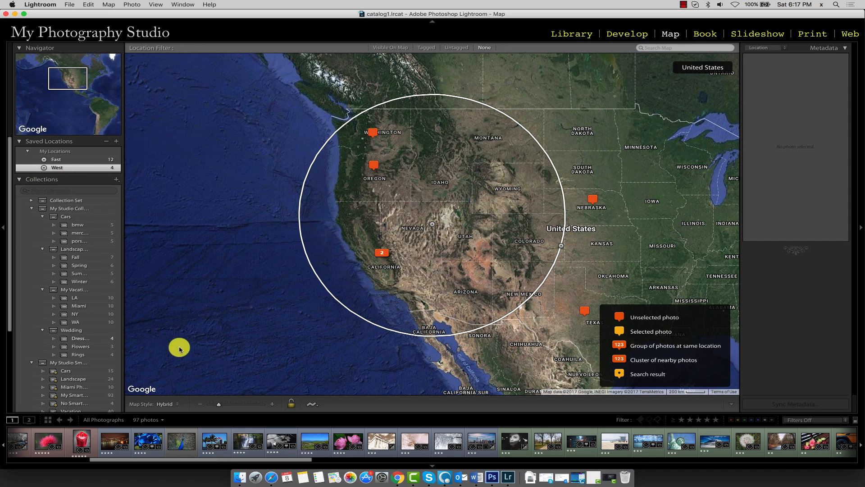
drag(273, 461, 291, 463)
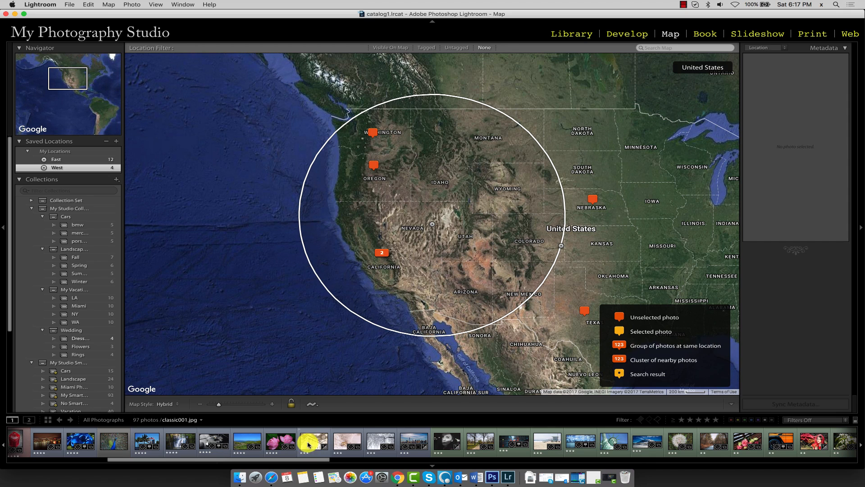
Select four consecutive photos starting with classic001.jpg and assign them to the West saved location.
drag(300, 460, 287, 462)
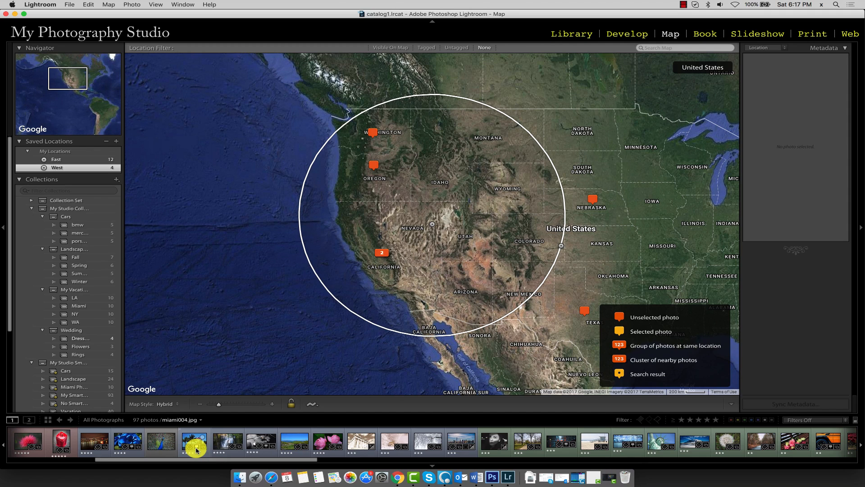
drag(206, 459, 234, 460)
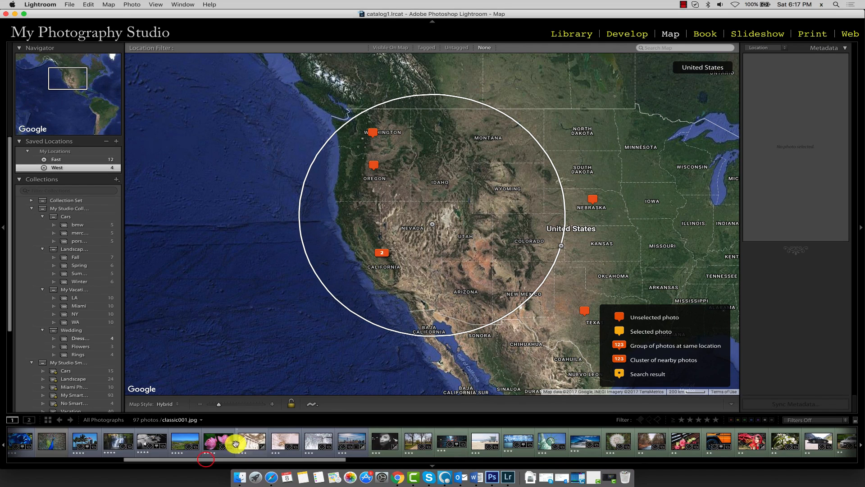
click(247, 443)
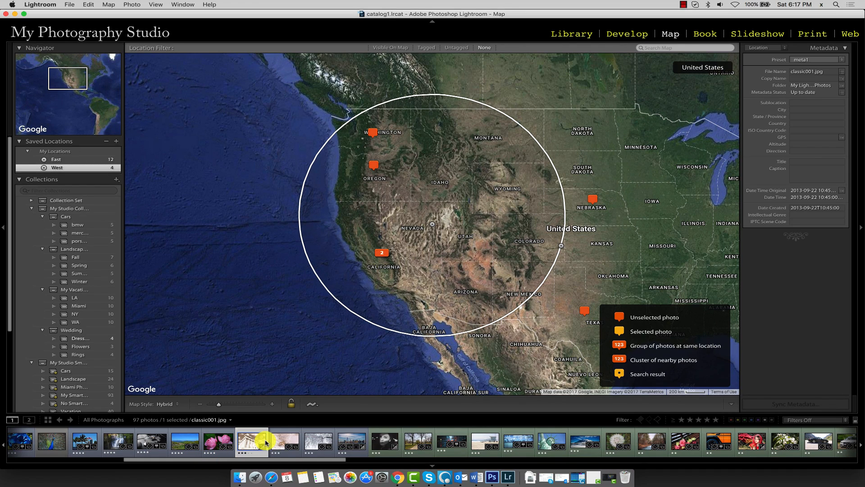
super+click(279, 438)
super+click(317, 437)
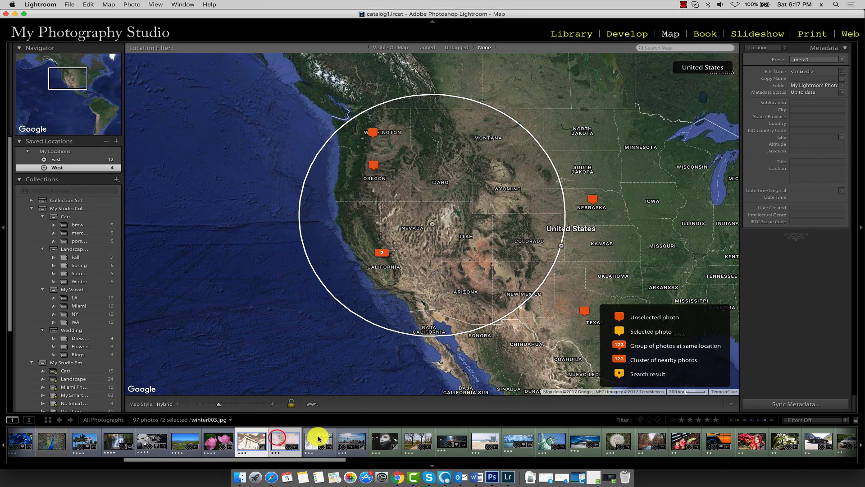
super+click(351, 437)
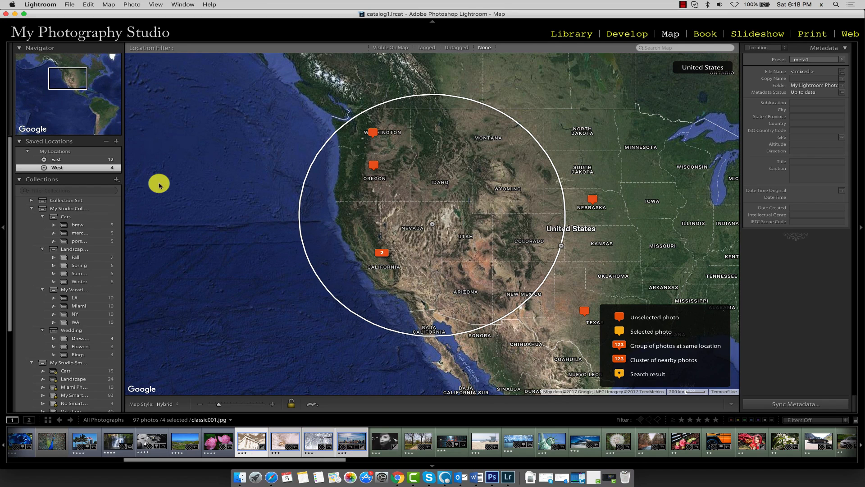
mouse_move(62, 169)
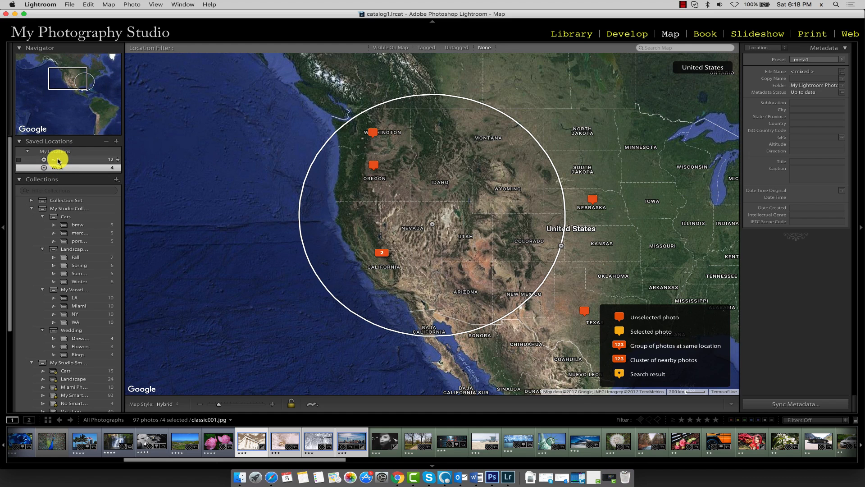
click(19, 168)
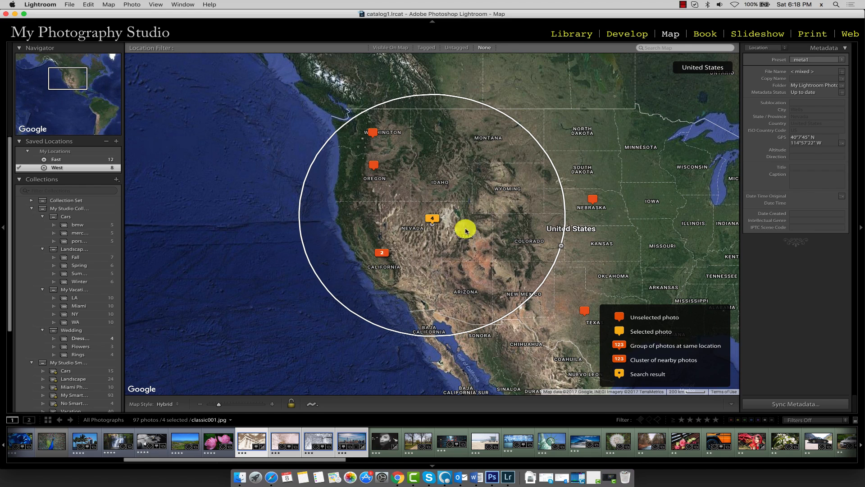
Synchronize the metadata of the four selected photos at the Nevada marker, reviewing their GPS coordinates in the synchronization settings.
click(432, 218)
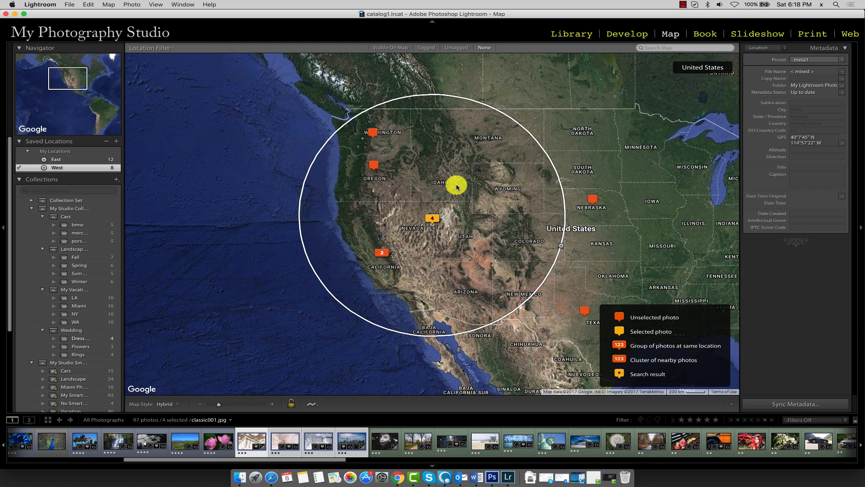
click(806, 405)
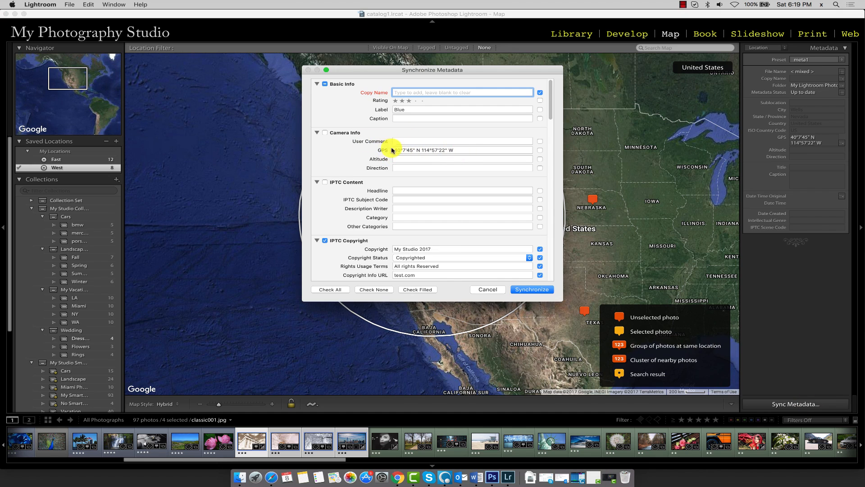
click(459, 151)
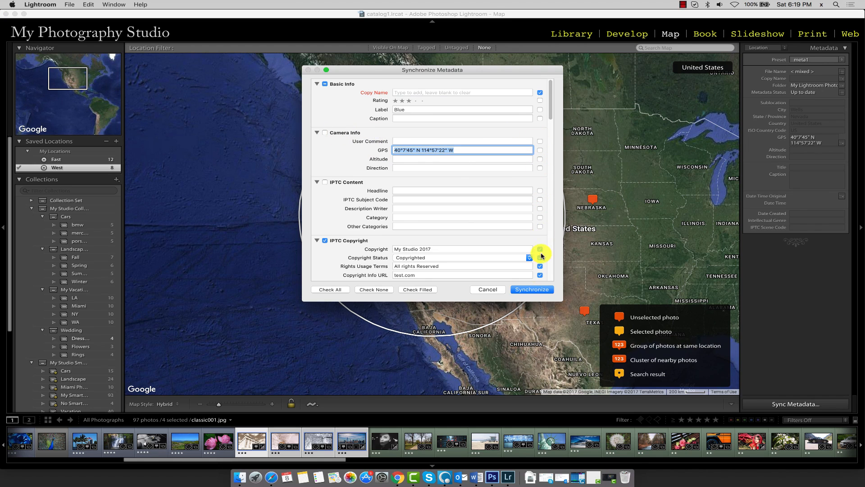
click(536, 291)
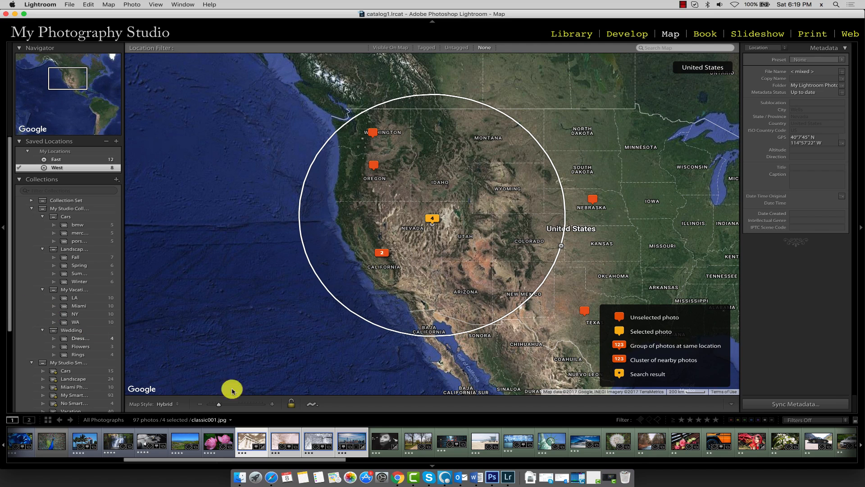
Lock the map markers and try to move the Nevada group marker and the Oregon photo marker.
click(292, 405)
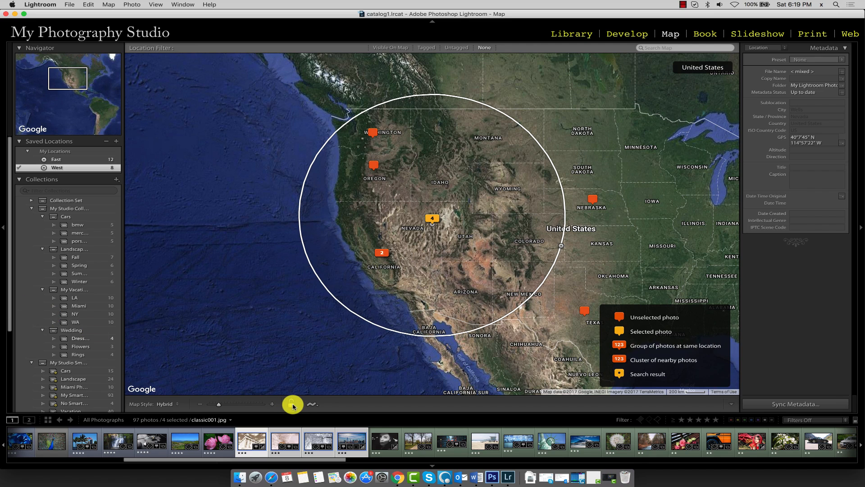
click(292, 404)
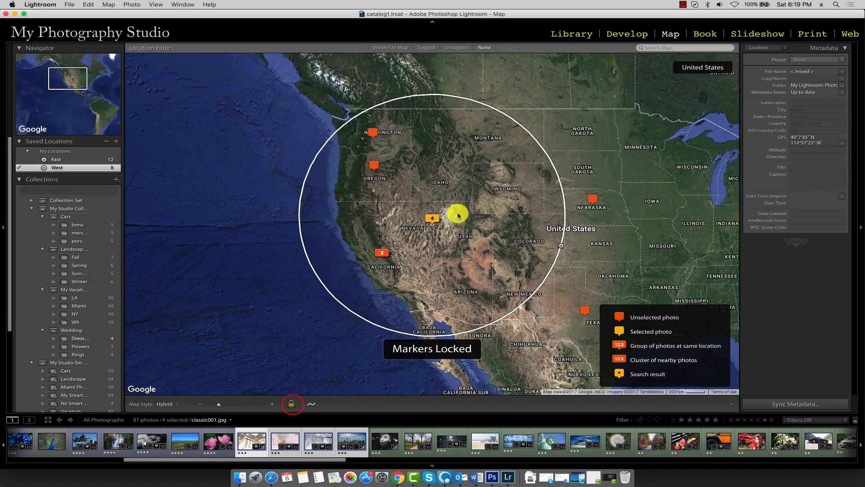
mouse_move(432, 219)
mouse_down()
mouse_move(390, 213)
mouse_move(370, 232)
mouse_move(377, 233)
mouse_move(353, 232)
mouse_up()
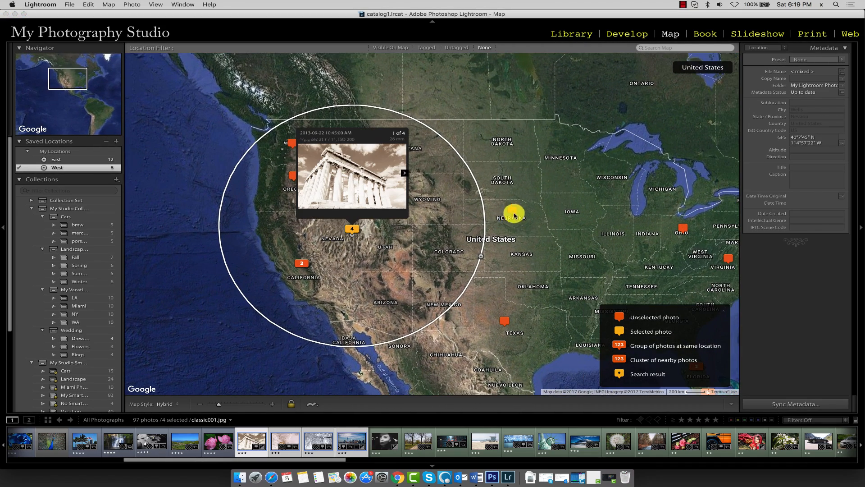
click(290, 179)
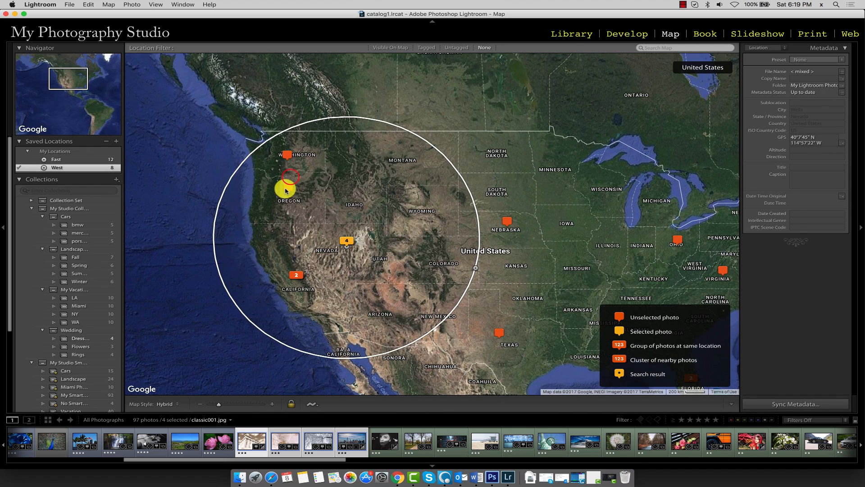
Unlock the map markers, then move the Oregon photo's marker toward Montana and back to Oregon.
click(291, 404)
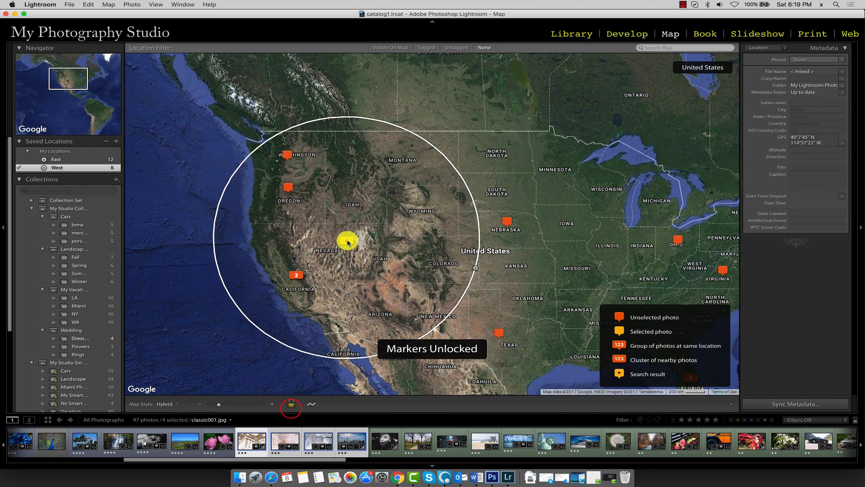
mouse_move(286, 187)
mouse_down()
mouse_move(305, 189)
mouse_move(294, 218)
mouse_move(303, 198)
mouse_move(295, 183)
mouse_up()
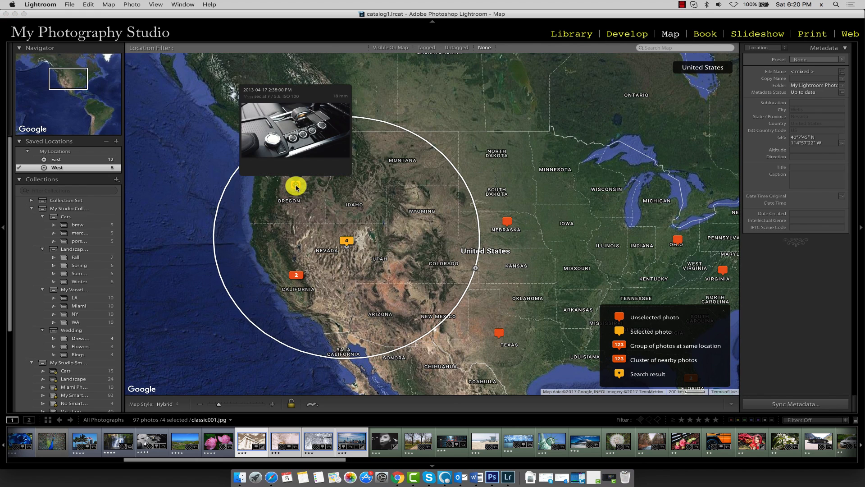
click(296, 187)
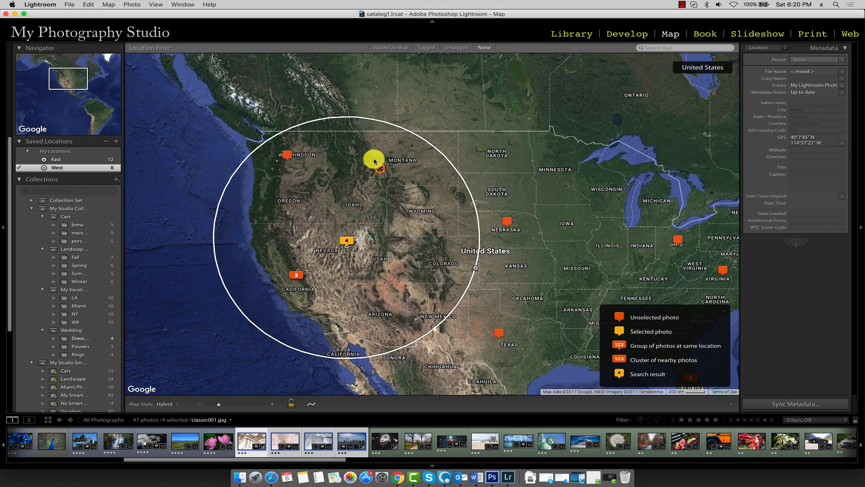
drag(308, 177, 291, 188)
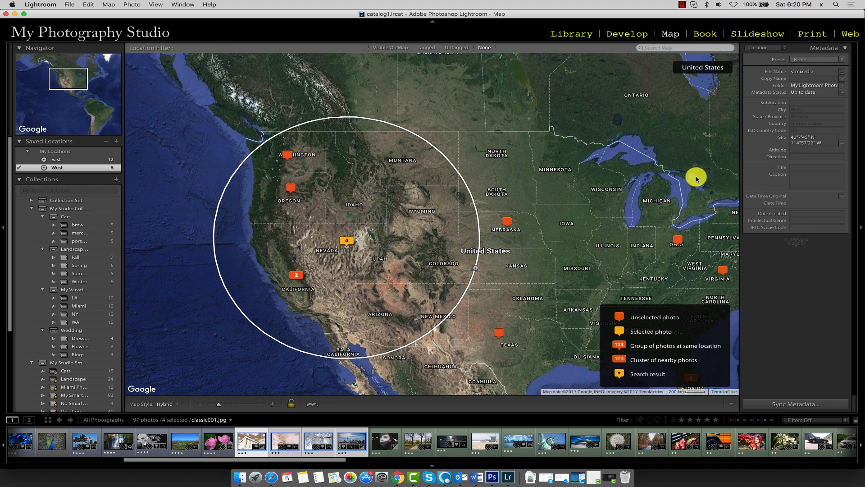
Switch to the Library module and show All Photographs from the catalog.
click(569, 35)
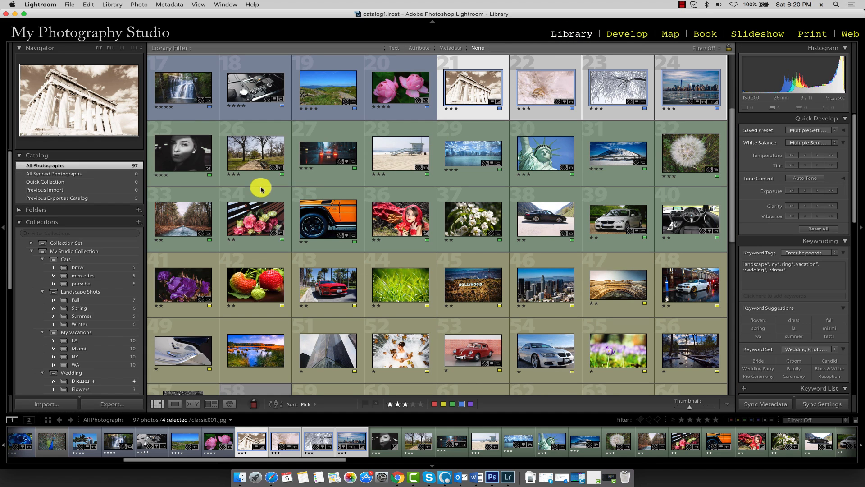
click(55, 165)
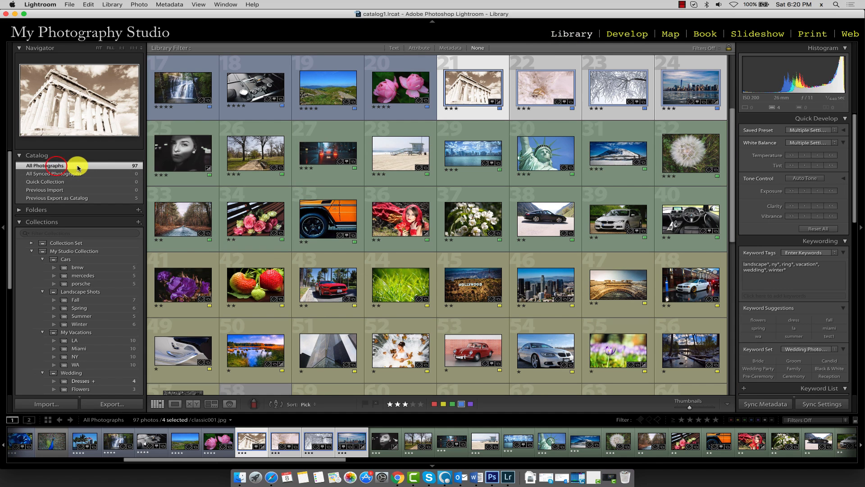